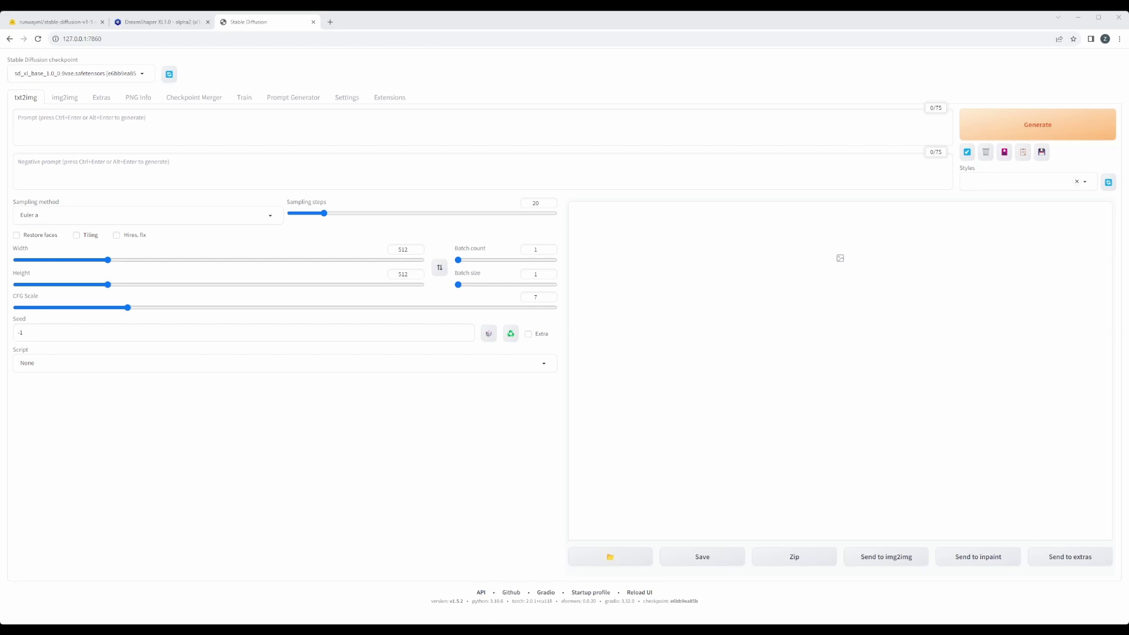
Examine the available checkpoints, the sampling methods and the Hires. fix options, leaving the settings as they are
click(118, 73)
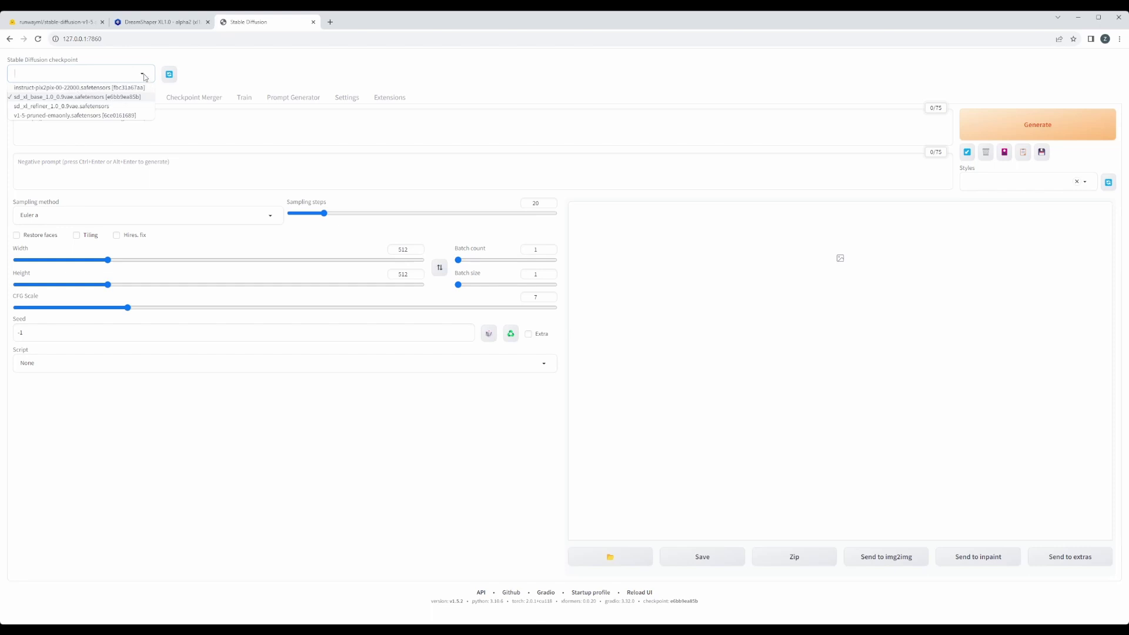
click(187, 74)
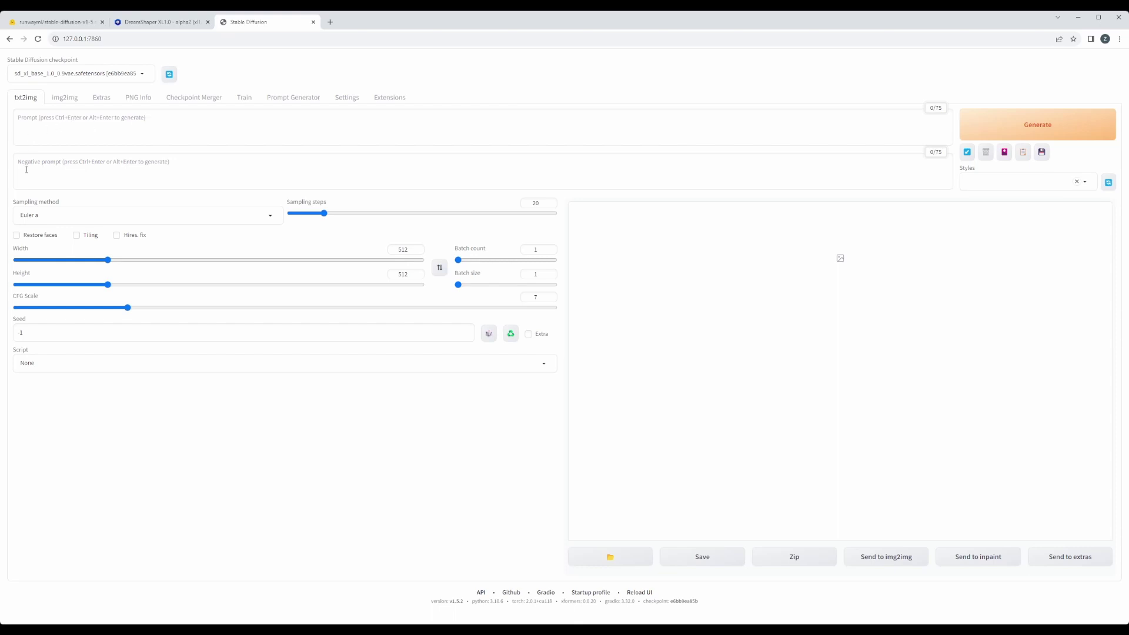
click(65, 126)
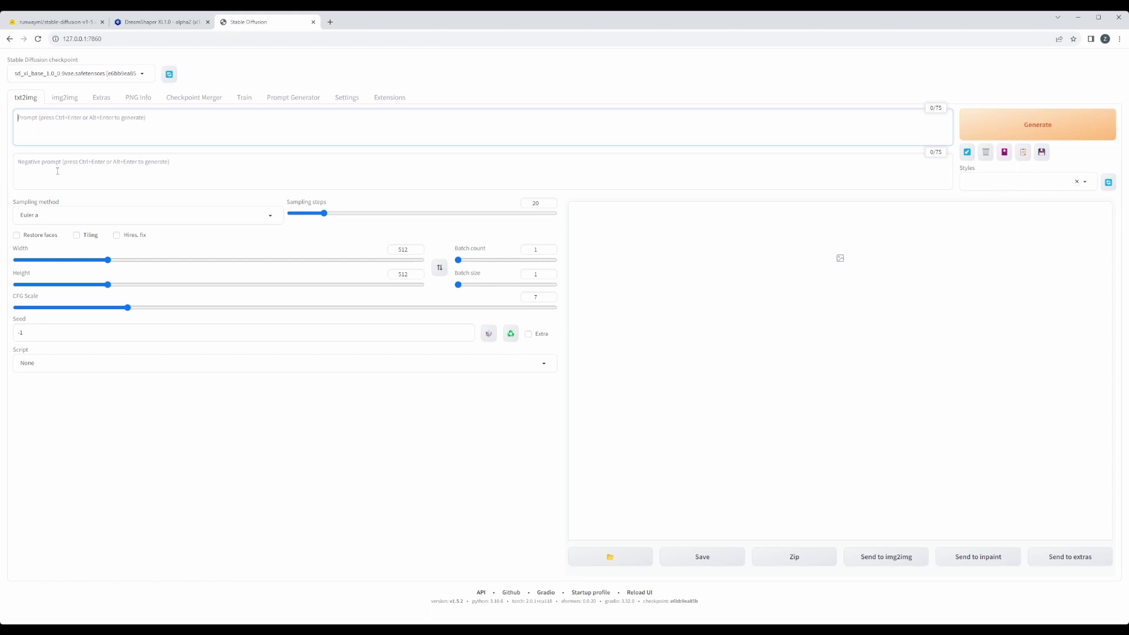
click(271, 217)
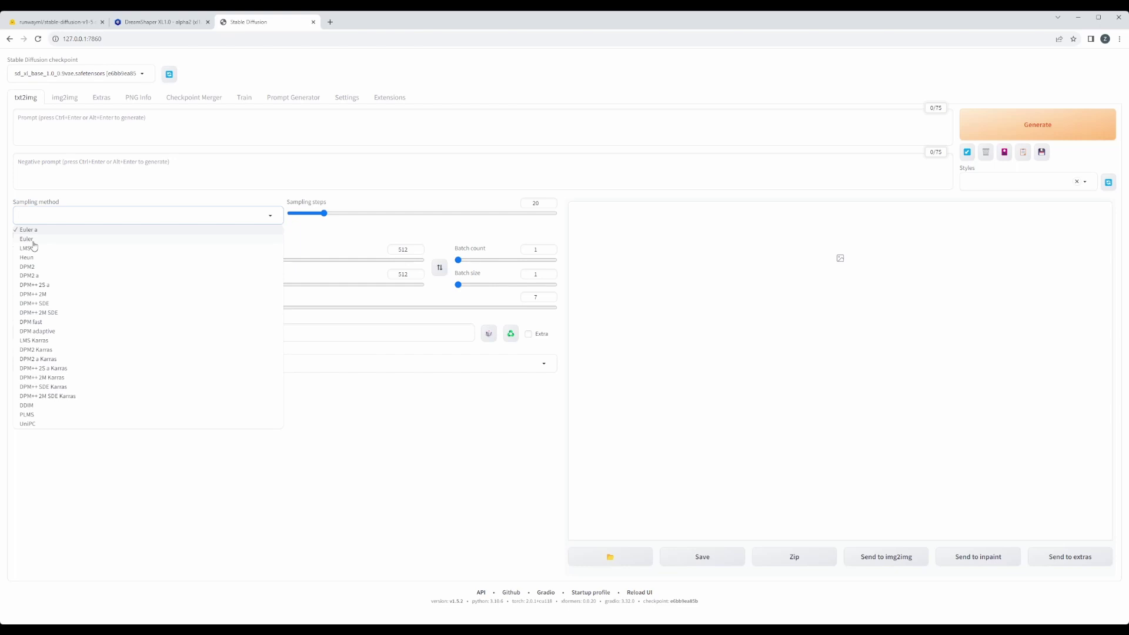
click(333, 200)
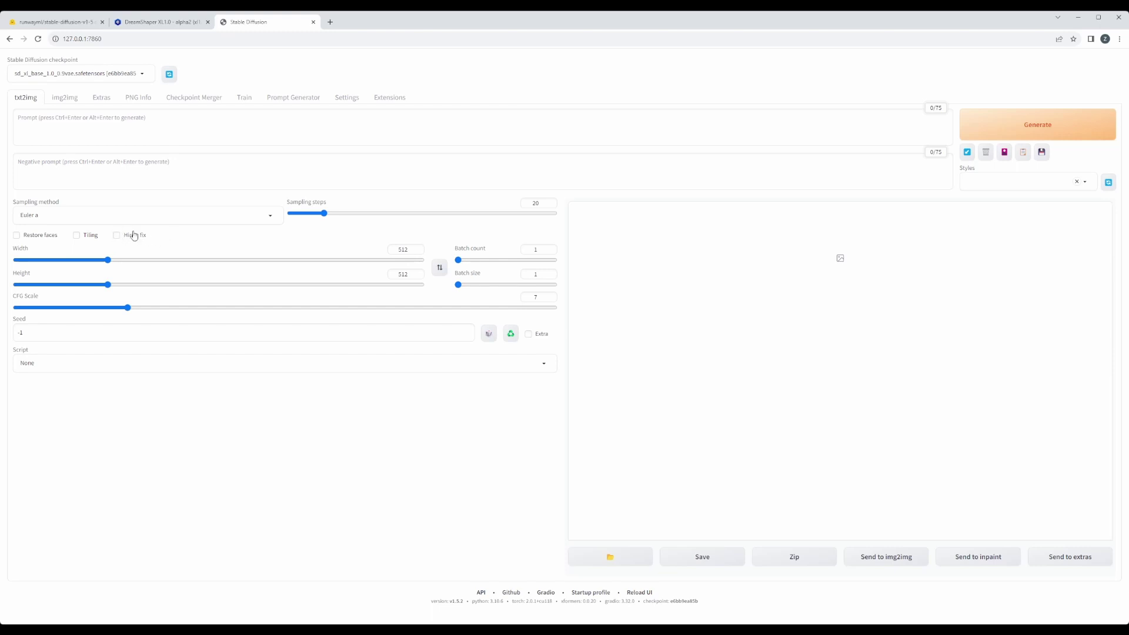
click(117, 236)
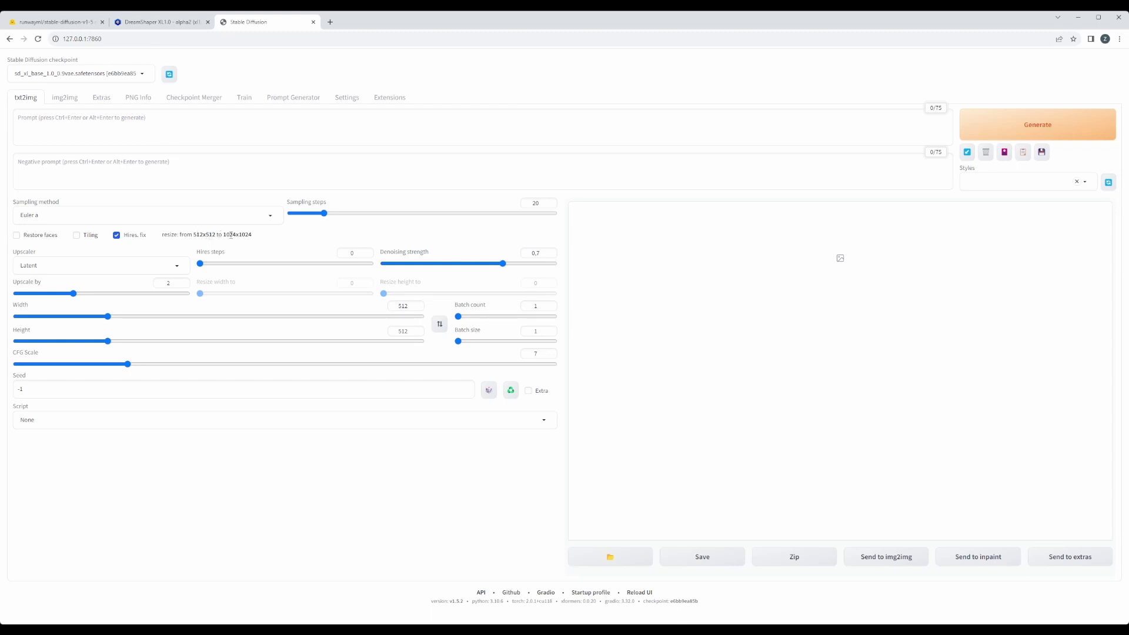
click(117, 235)
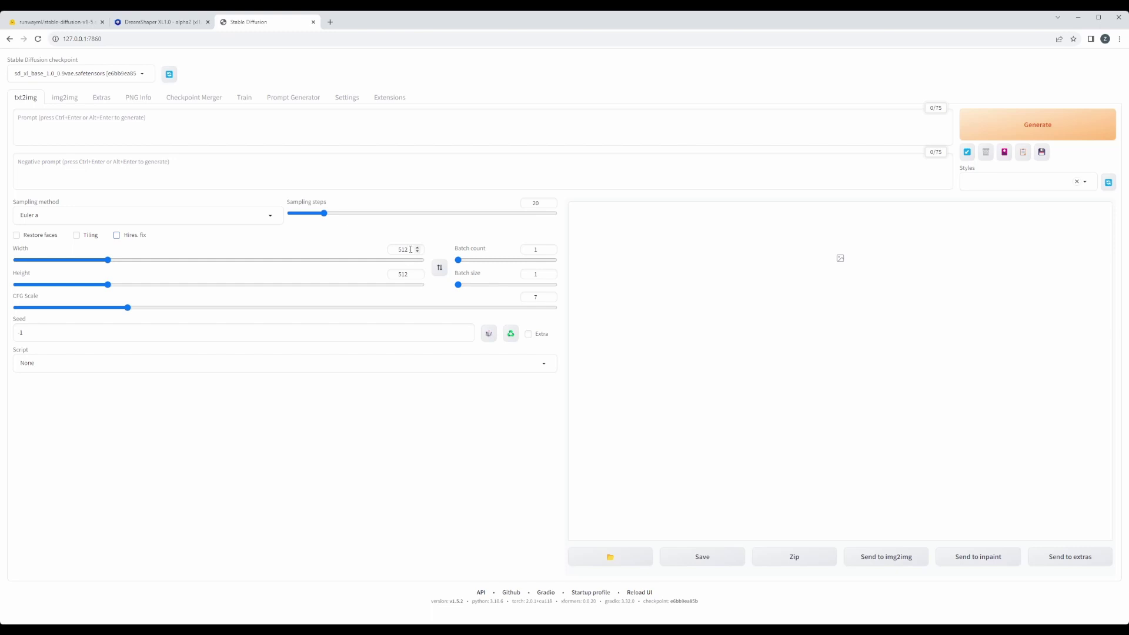
Try an image height of 768 and restore it to 512
drag(411, 250, 397, 276)
click(409, 274)
double_click(408, 274)
text(768)
double_click(409, 275)
text(512)
Try a larger batch size and a CFG scale of 30, restoring them to 1 and 7
drag(459, 288, 500, 289)
drag(502, 288, 458, 262)
mouse_move(461, 286)
mouse_down()
mouse_move(504, 289)
mouse_move(476, 287)
mouse_up()
drag(475, 287, 459, 285)
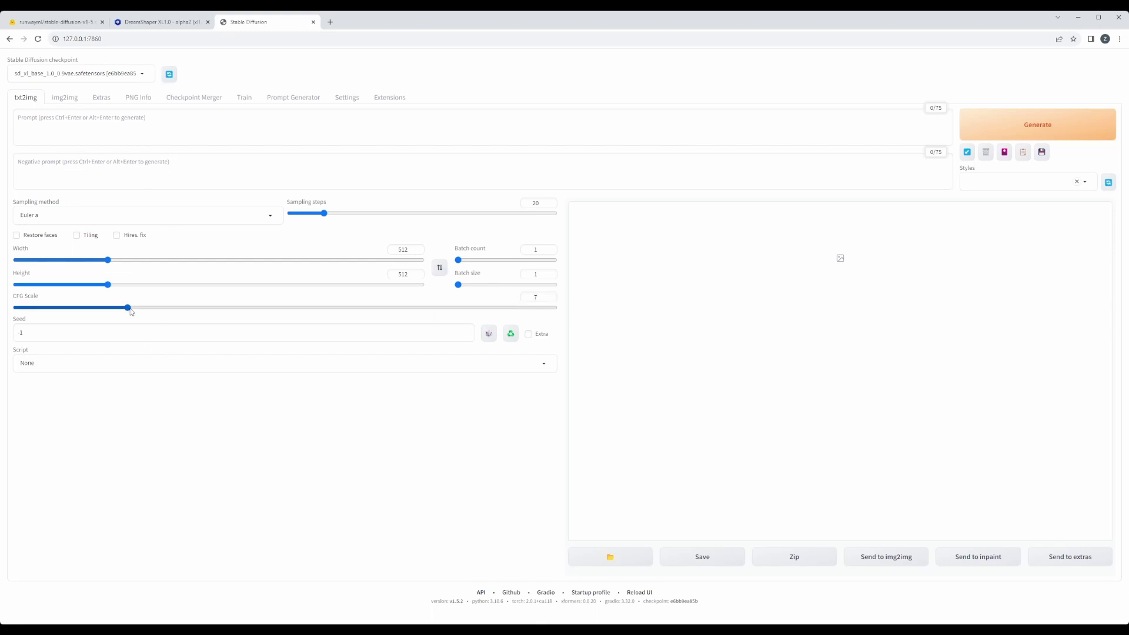
drag(127, 308, 558, 300)
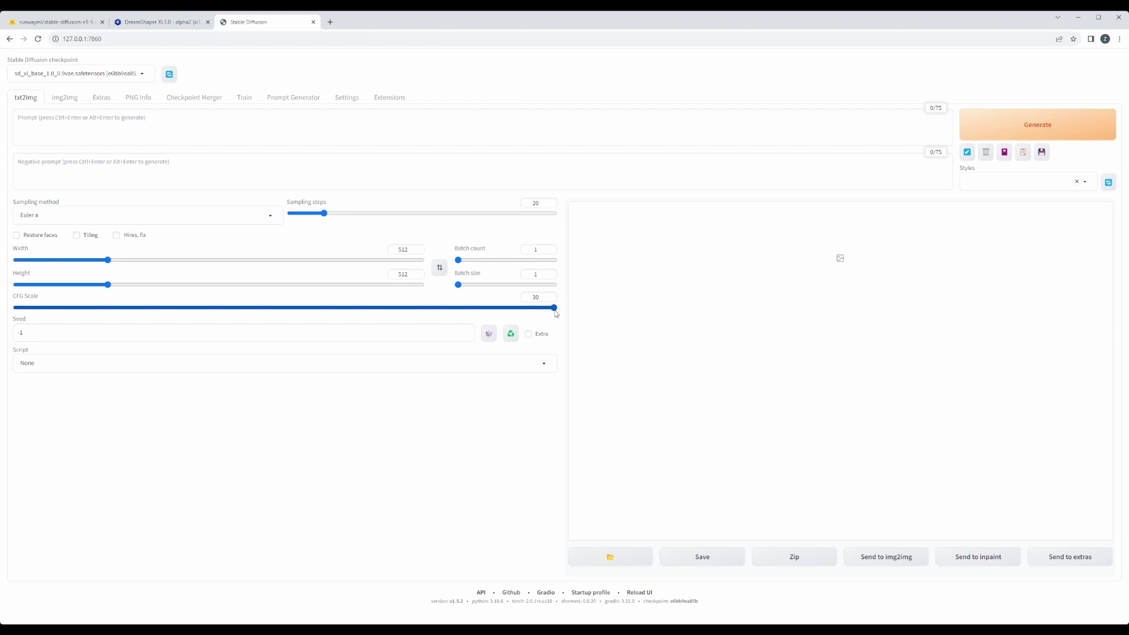
drag(555, 312, 133, 296)
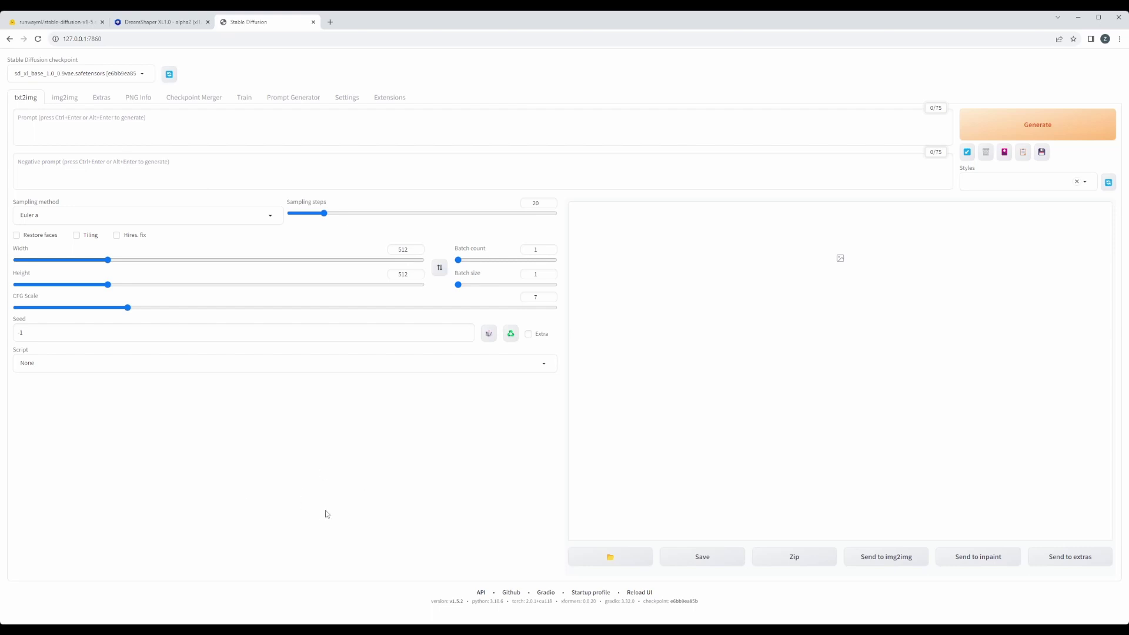
Examine the script choices, the extra seed options and the extra networks area for textual inversions and Lora
click(543, 365)
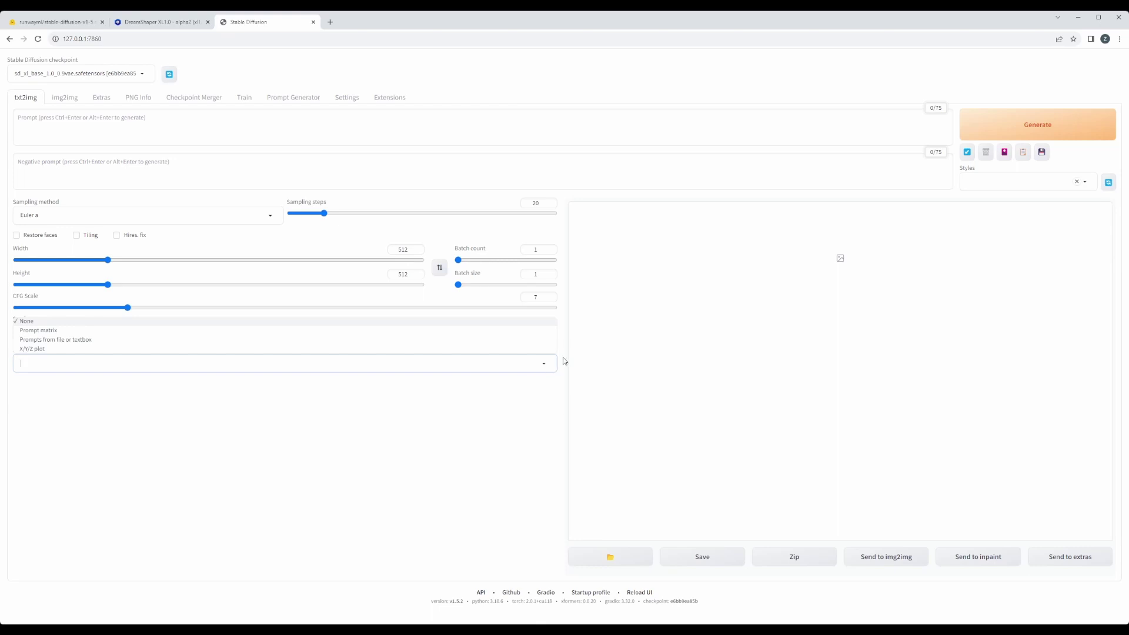
click(541, 367)
click(542, 367)
click(294, 480)
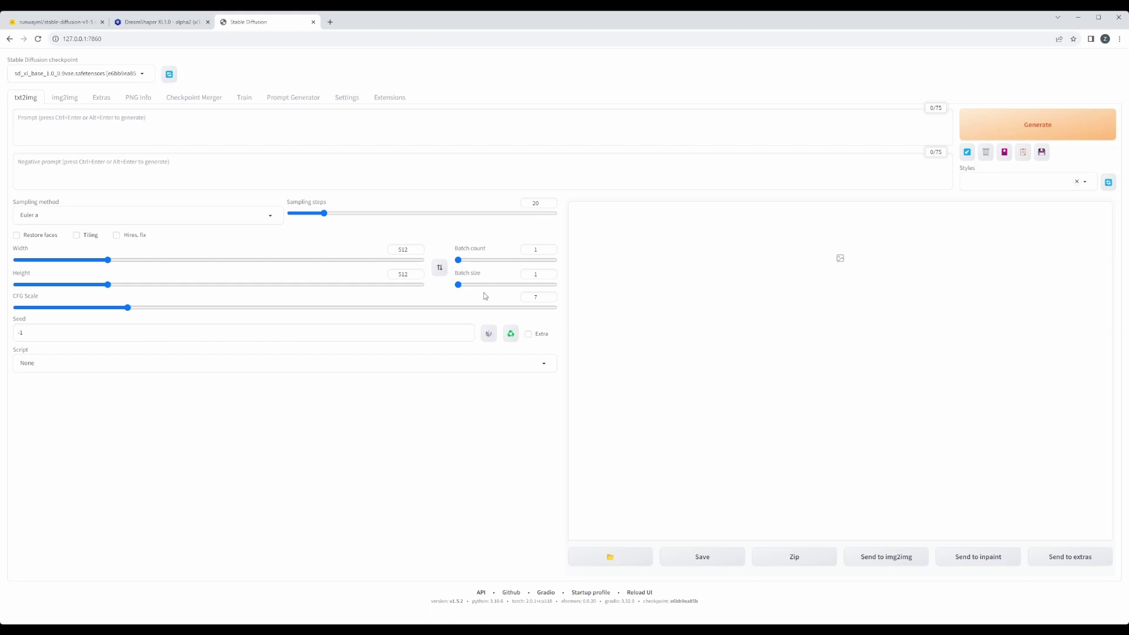
click(529, 334)
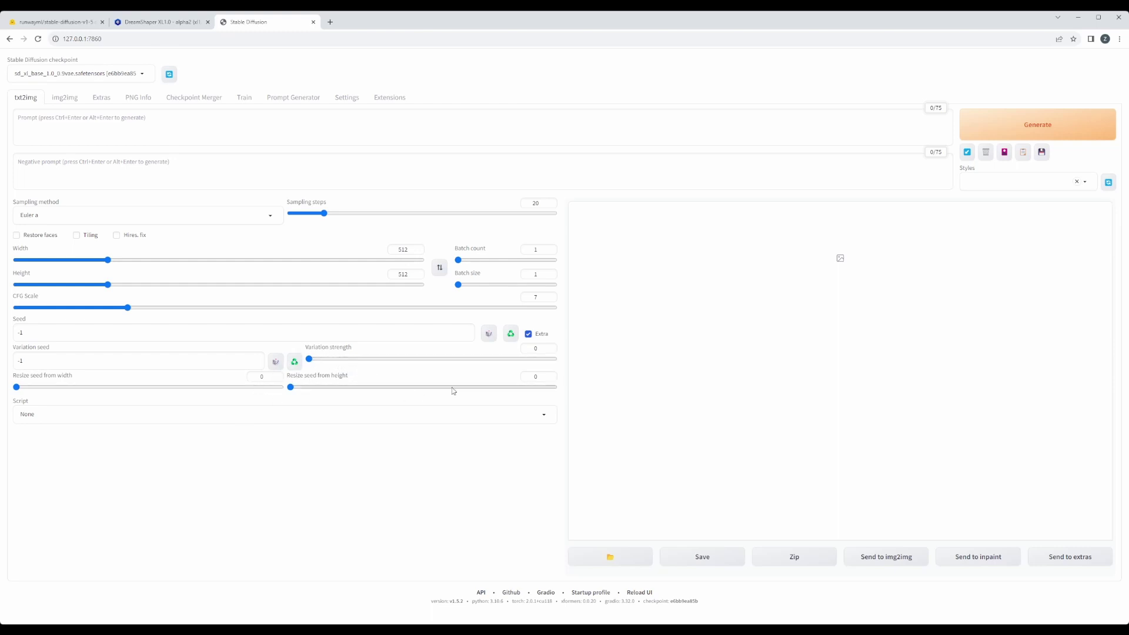
click(528, 334)
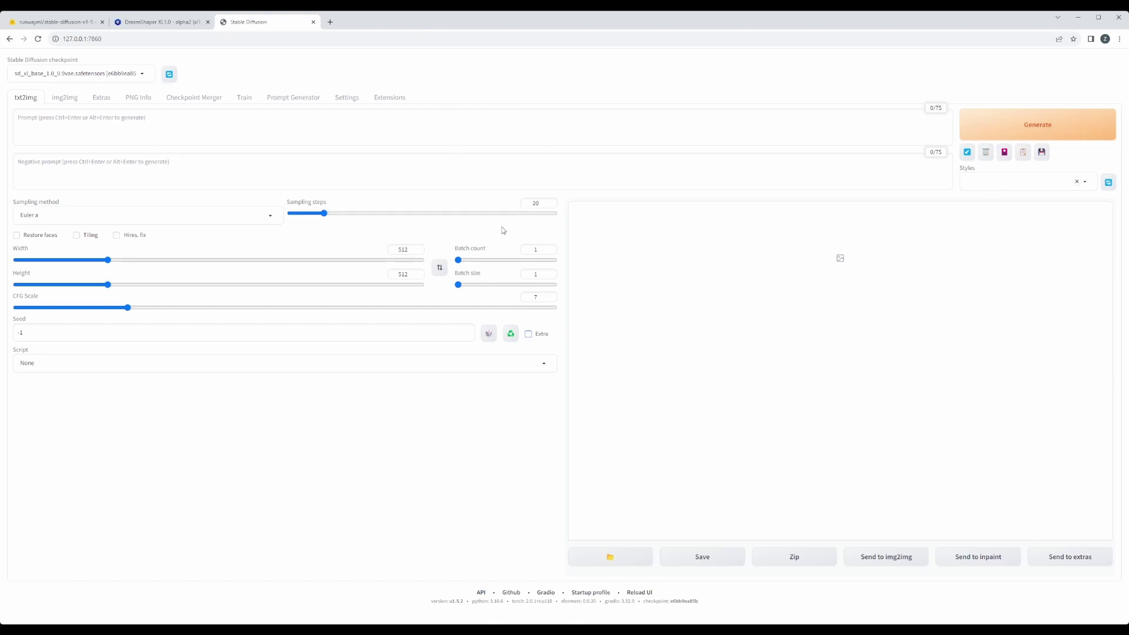
click(1006, 153)
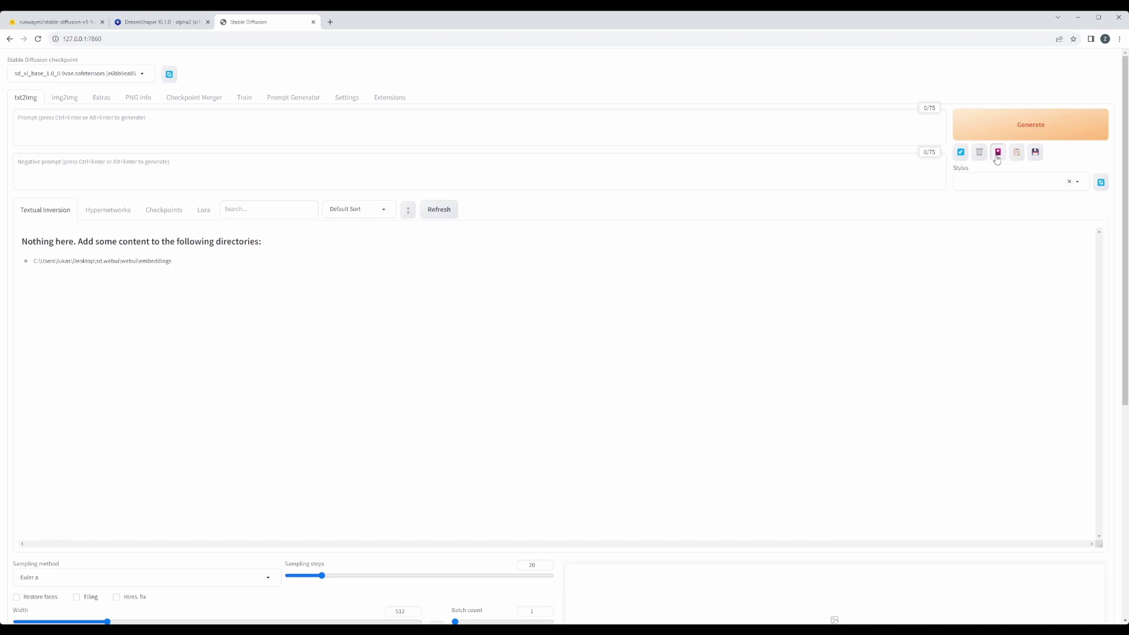
click(998, 158)
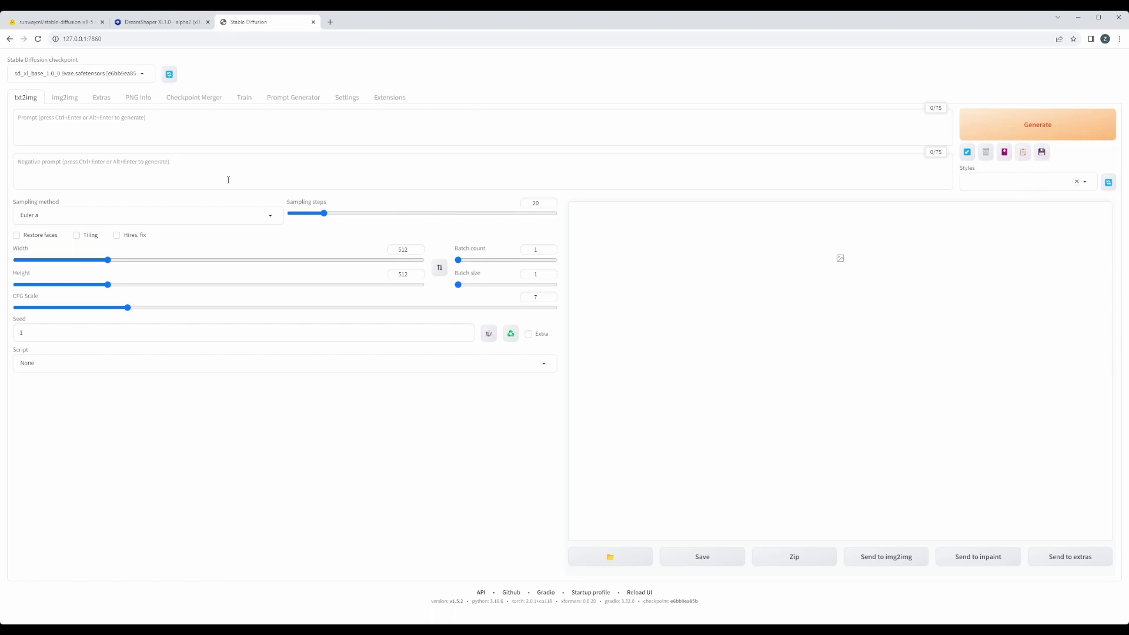
Look at the stable-diffusion-v1-5 files on Hugging Face and the DreamShaper XL1.0 page on Civitai, and return to Stable Diffusion
click(185, 166)
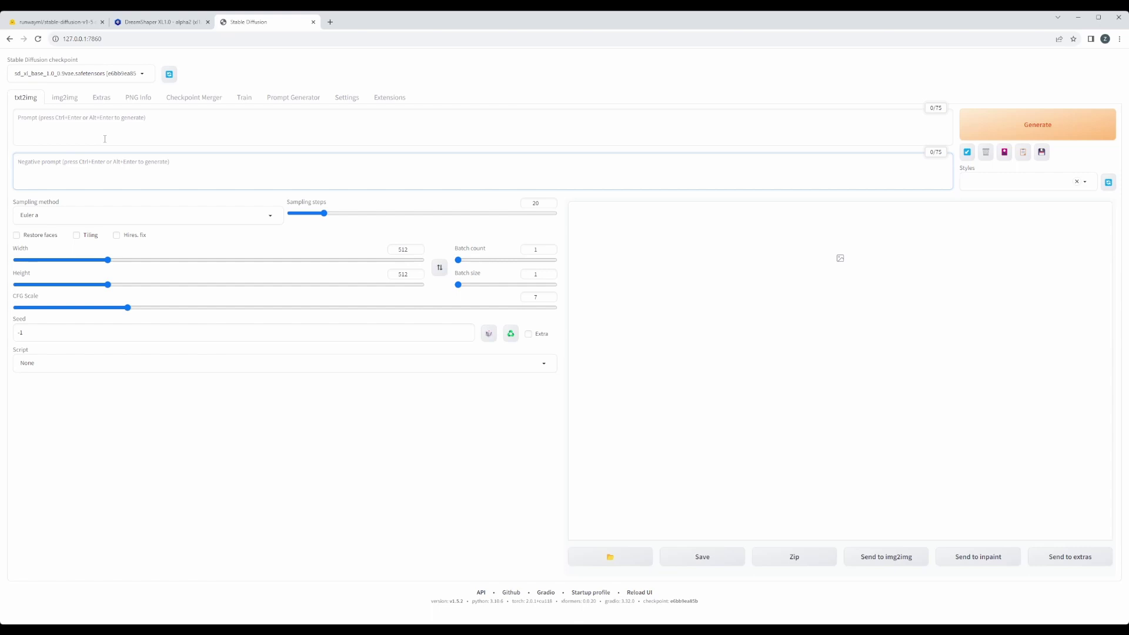
click(51, 27)
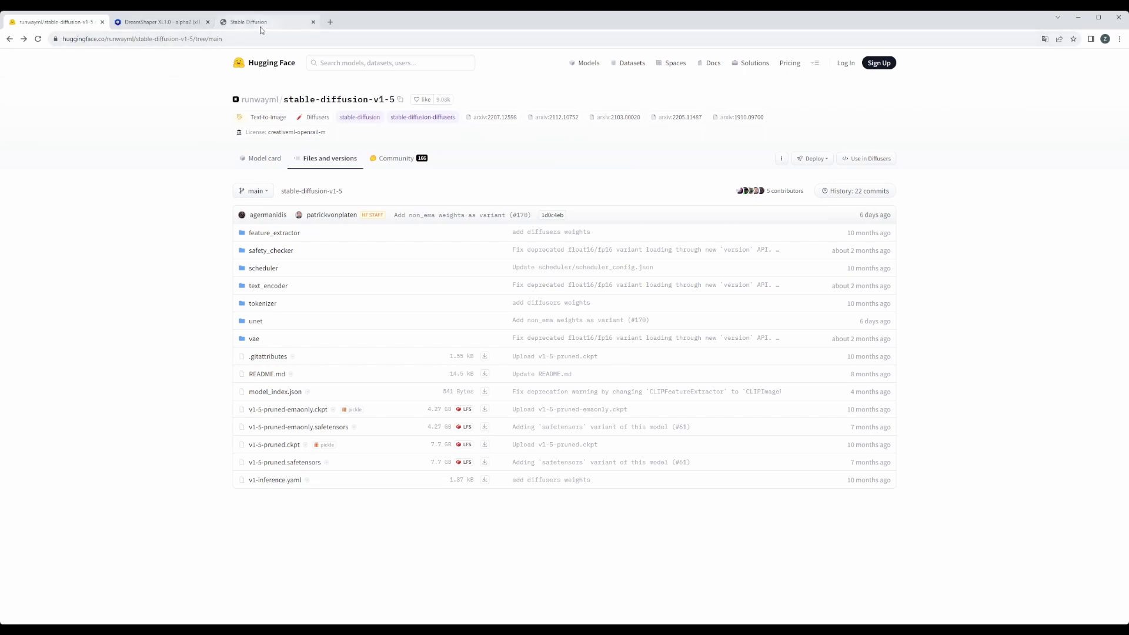
click(156, 24)
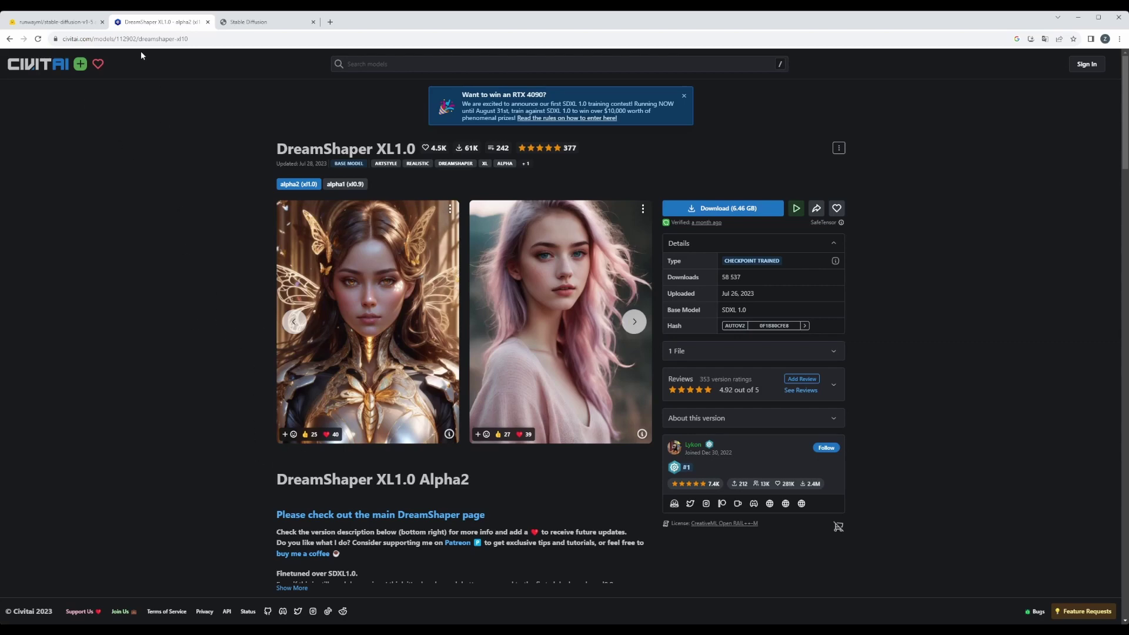
click(263, 26)
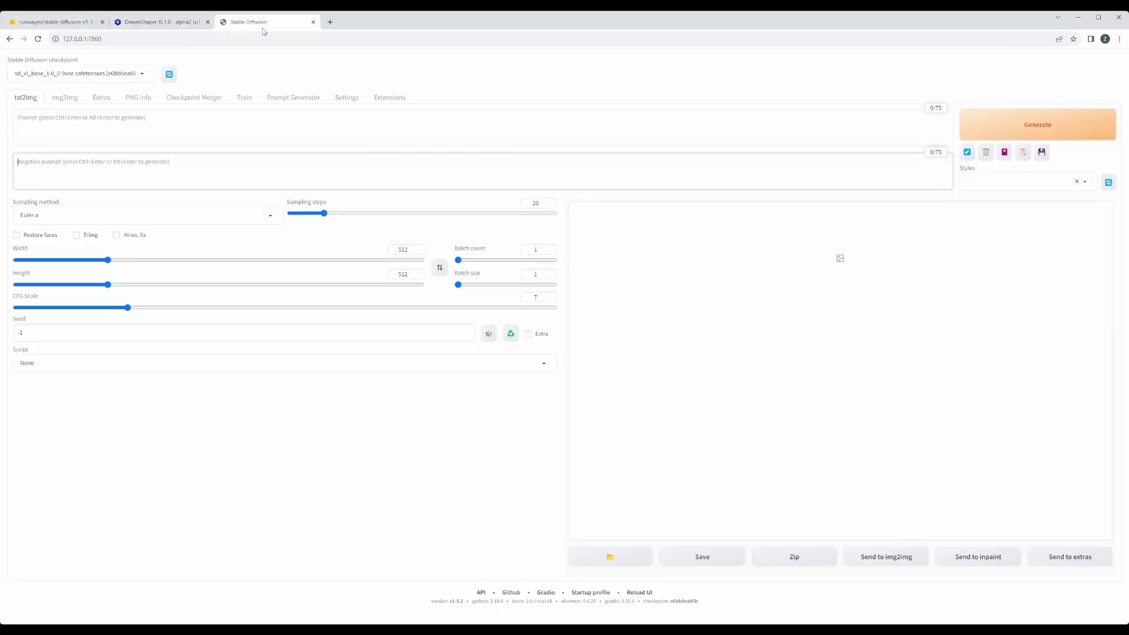
Enter the prompt "a statue of david centered" and choose Euler as the sampling method
click(65, 124)
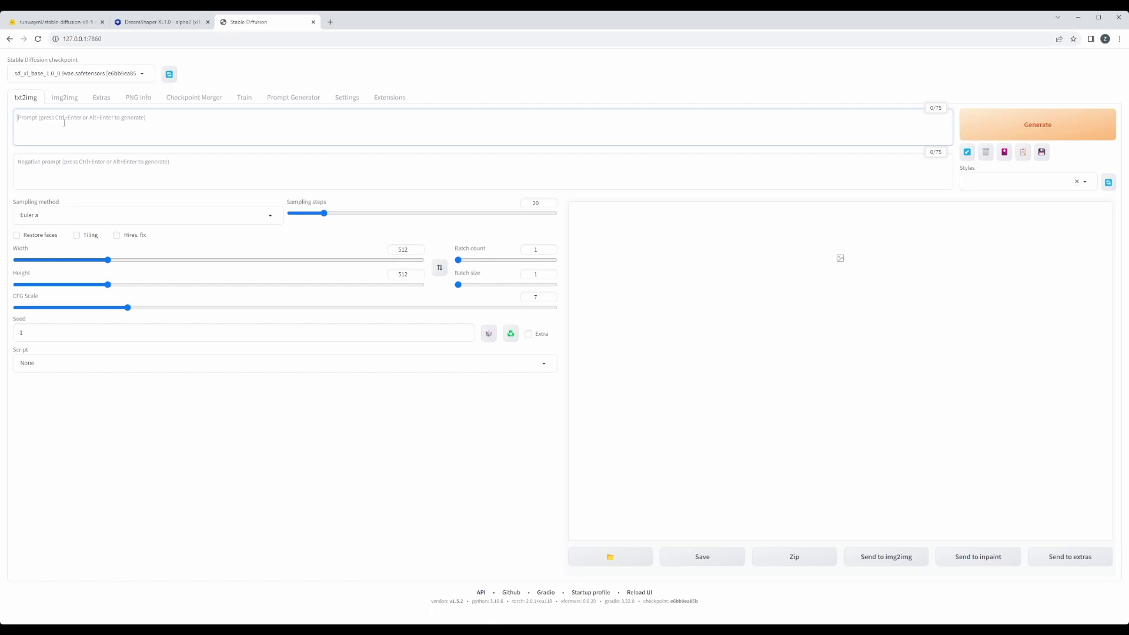
text(a statue of david ca)
text(ntered)
click(269, 217)
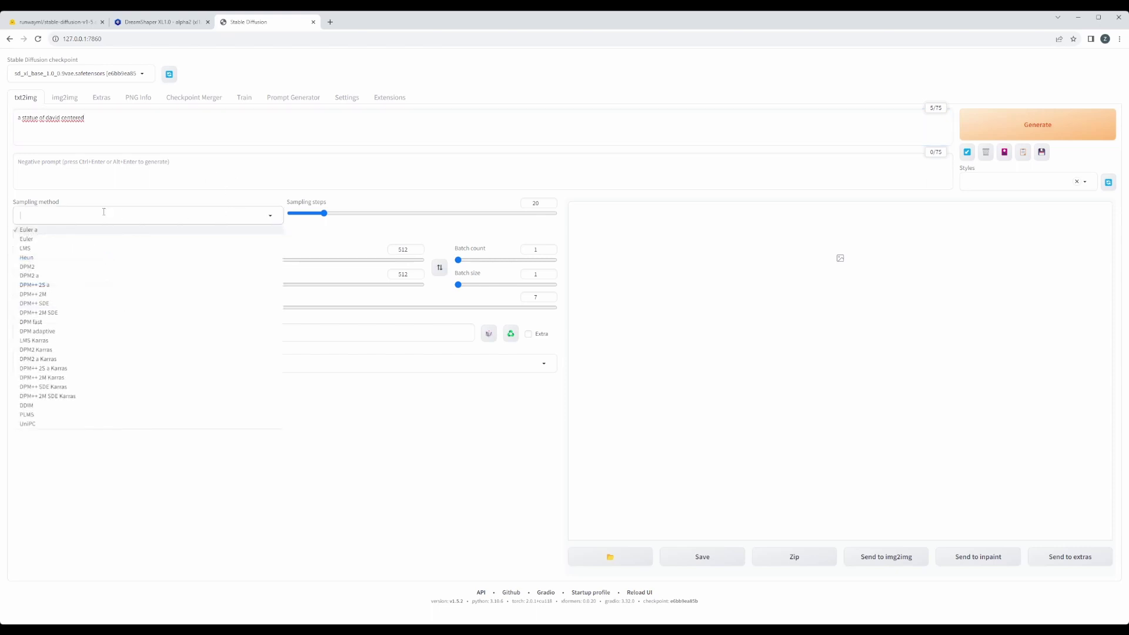
click(40, 239)
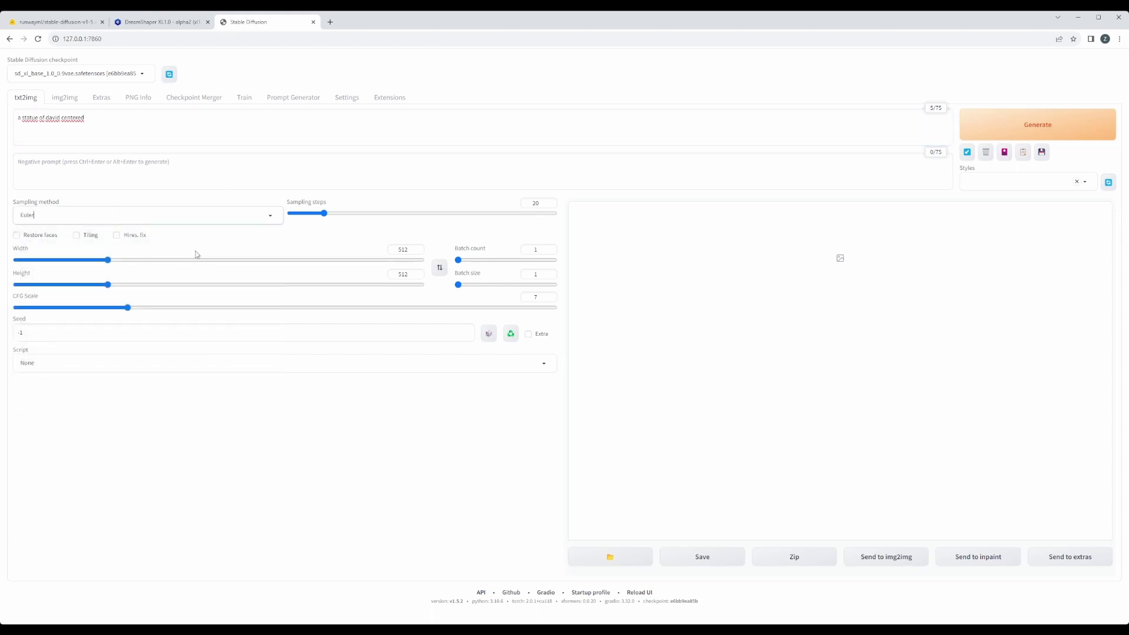
Set the image width and height to 1024 each
double_click(391, 249)
text(1024)
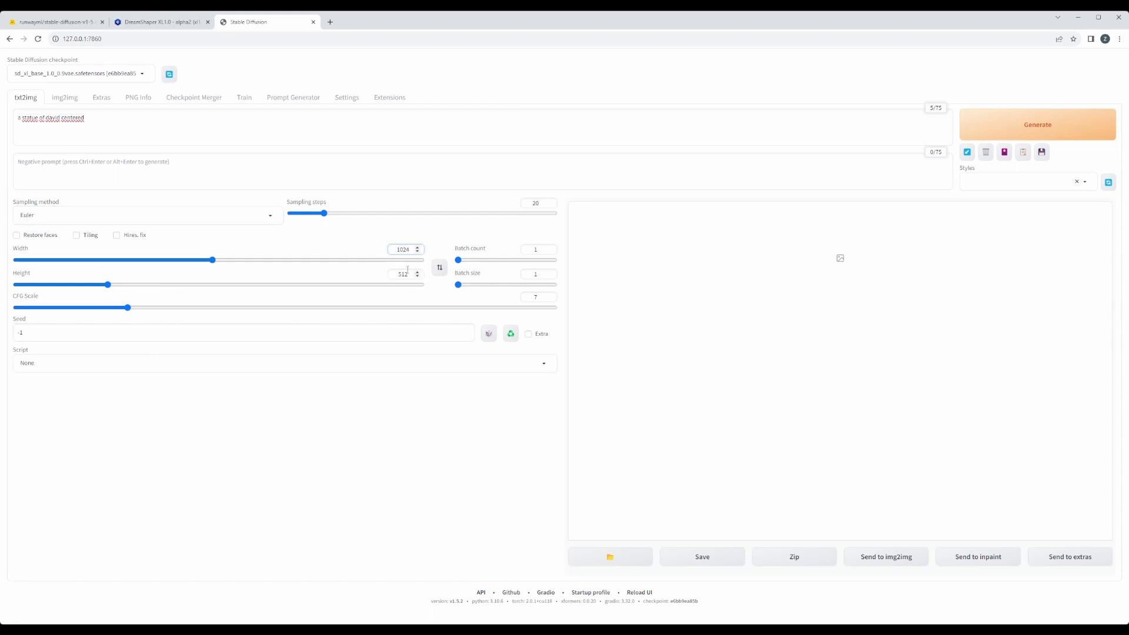
double_click(406, 273)
text(1024)
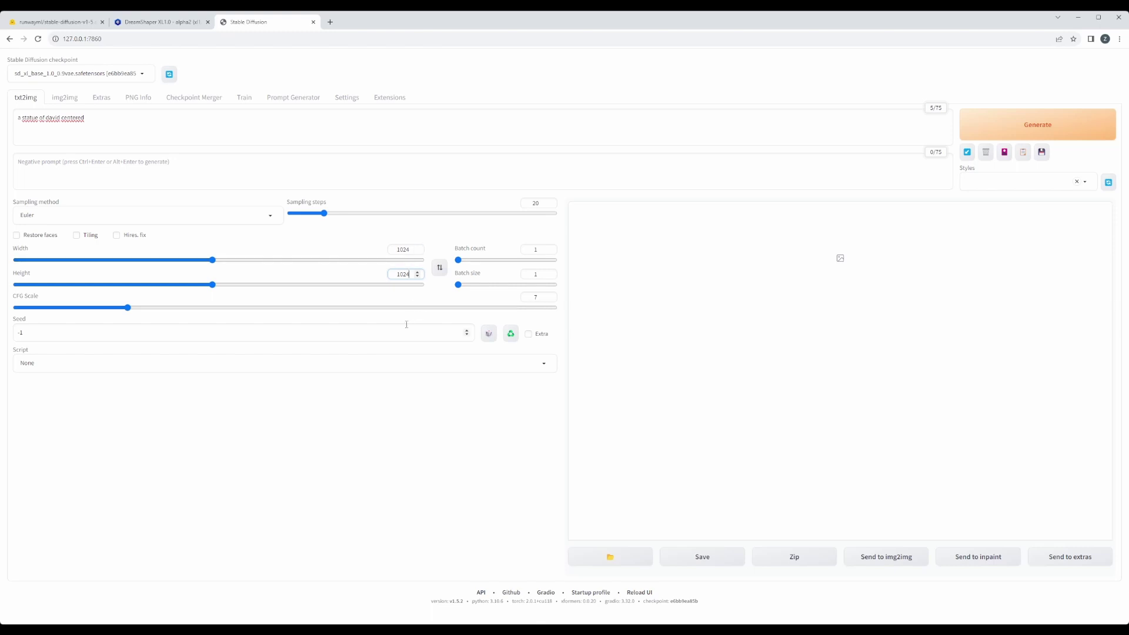
Set the batch size to 2 and generate the images
click(462, 288)
drag(463, 288, 472, 287)
click(1007, 136)
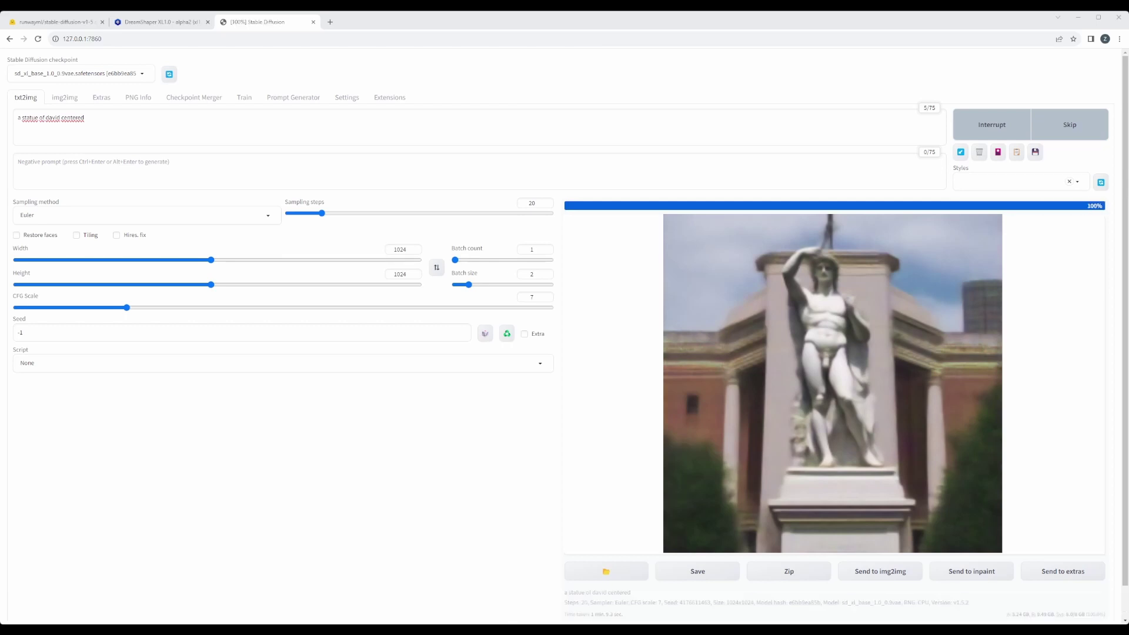
scroll(568, 336, down, 1)
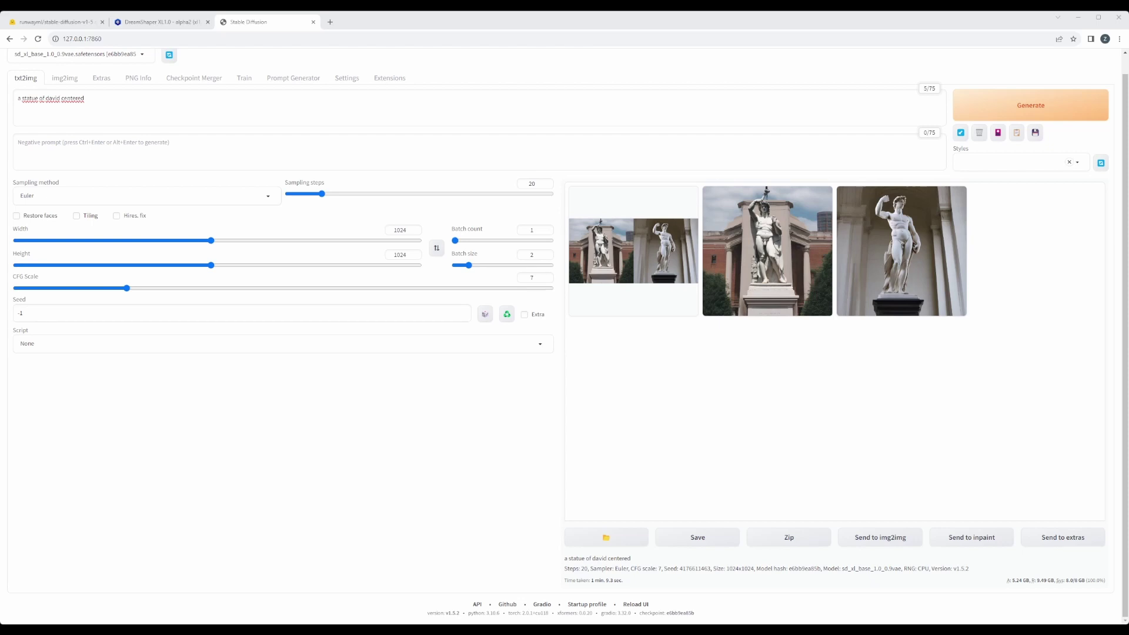
Check the xformers version and the checkpoint hash in the page footer
drag(557, 612, 594, 613)
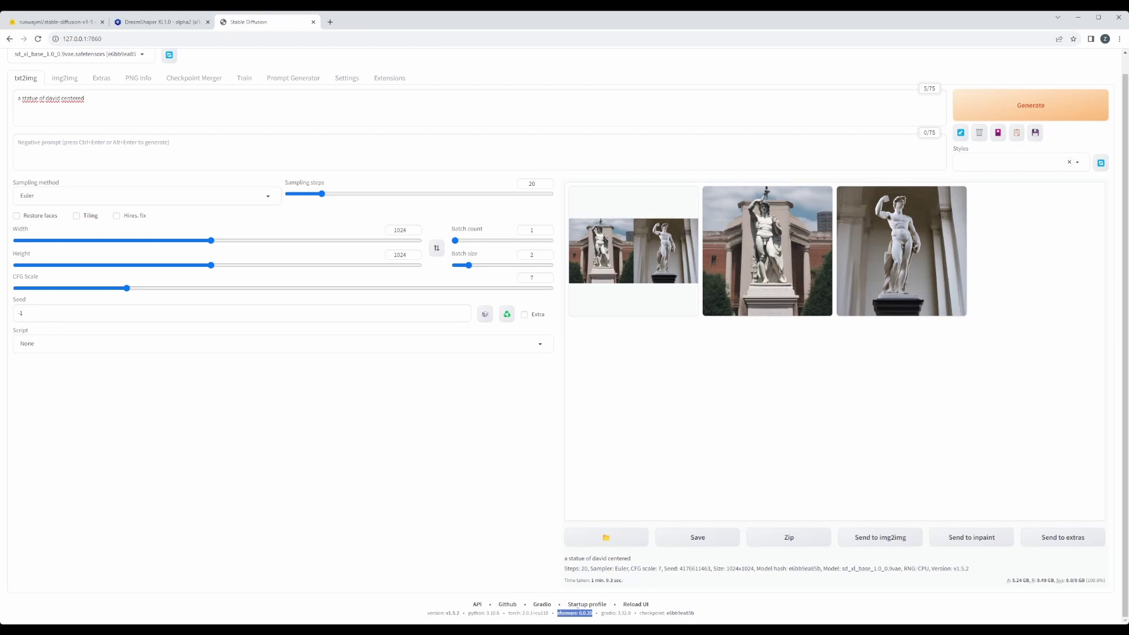
click(704, 613)
drag(704, 613, 640, 613)
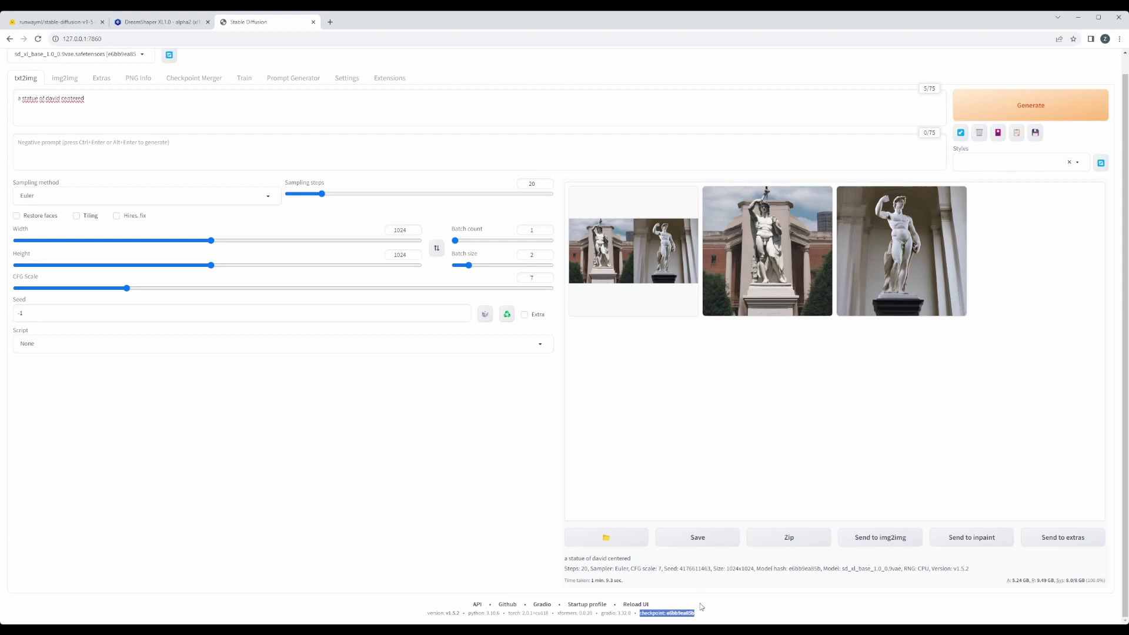
View both generated statue images and their combined grid, ending on the second statue image
click(768, 255)
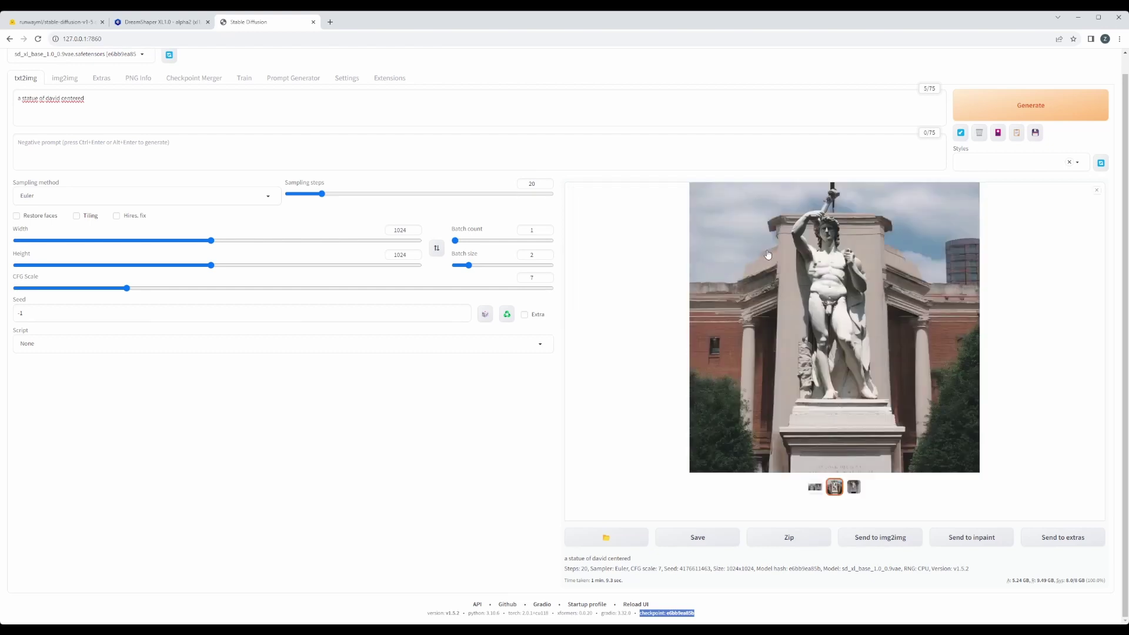
click(853, 492)
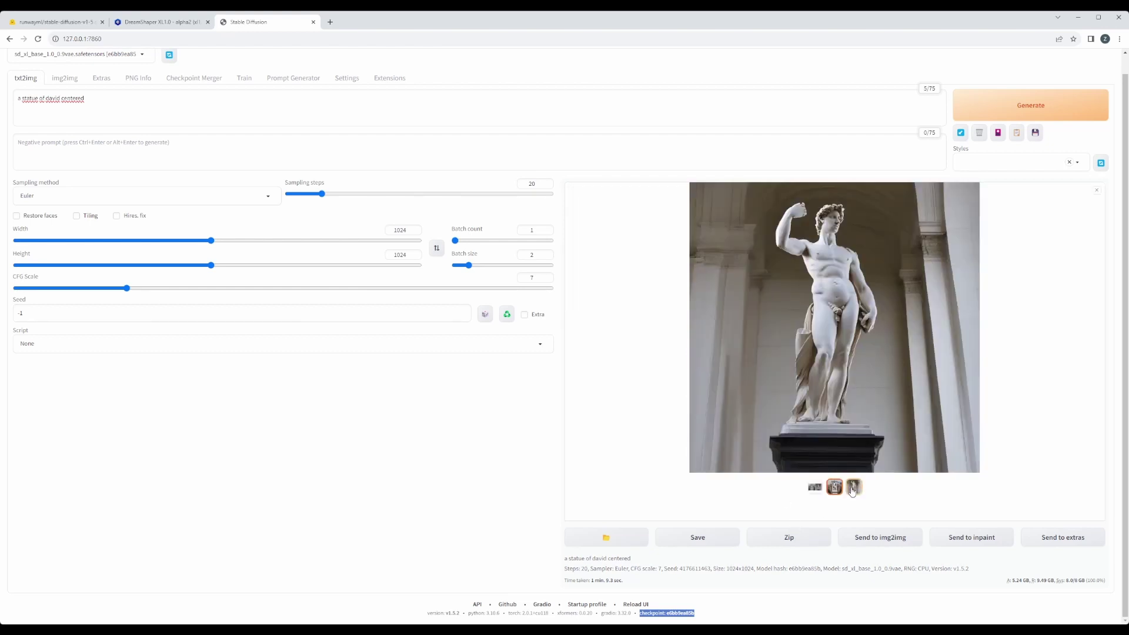
click(815, 487)
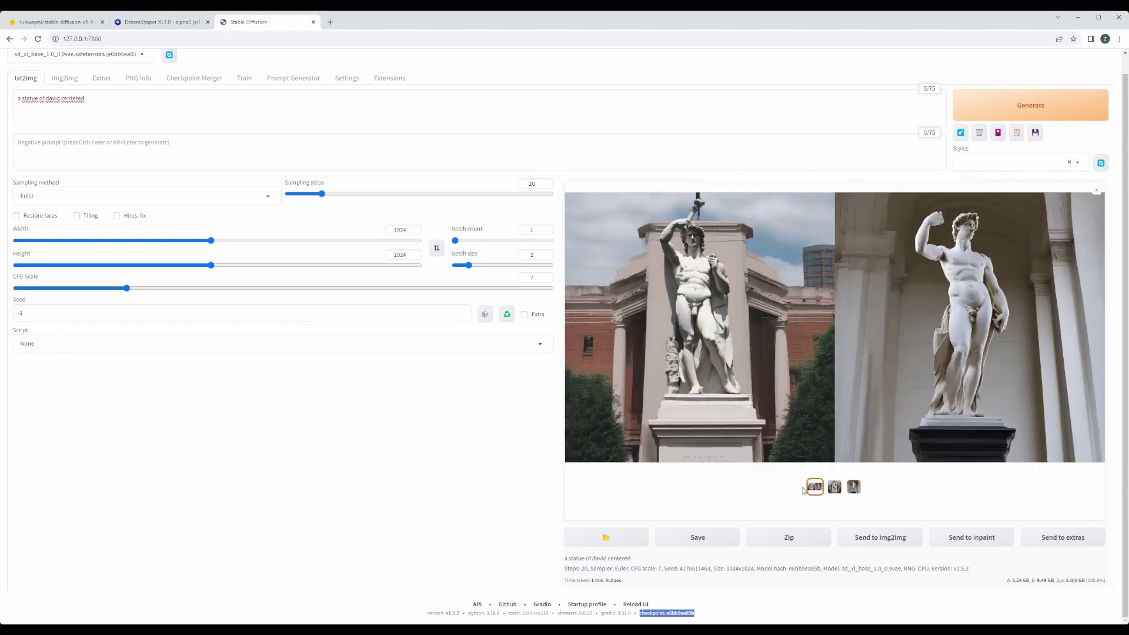
click(856, 487)
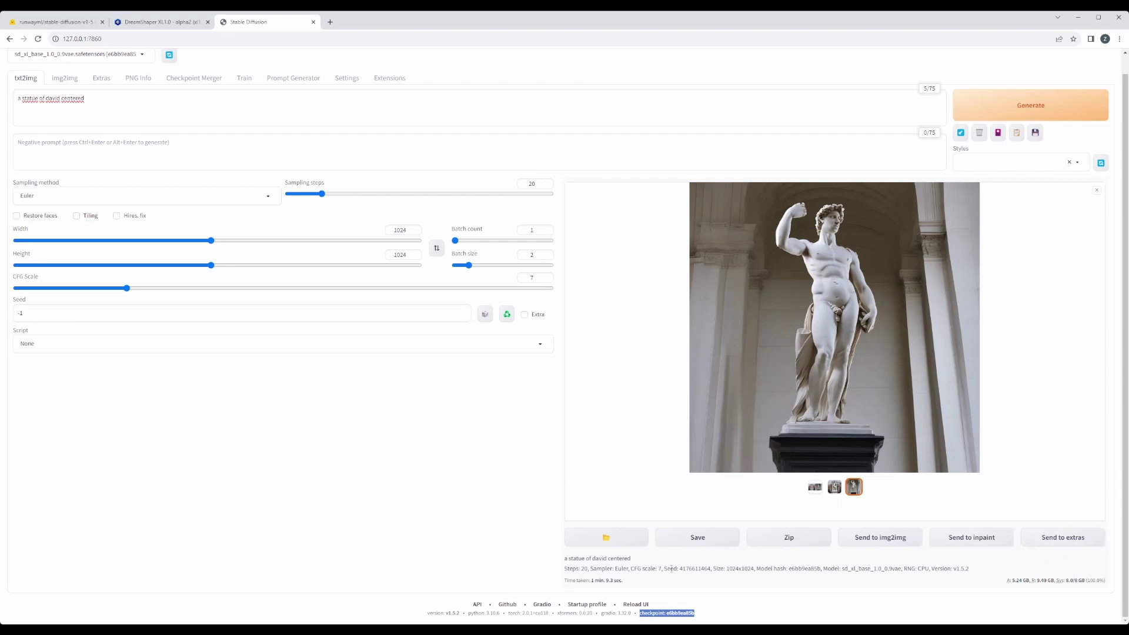
Examine the second image's generation parameters, the time taken and the memory usage figures
triple_click(567, 558)
drag(773, 565, 977, 570)
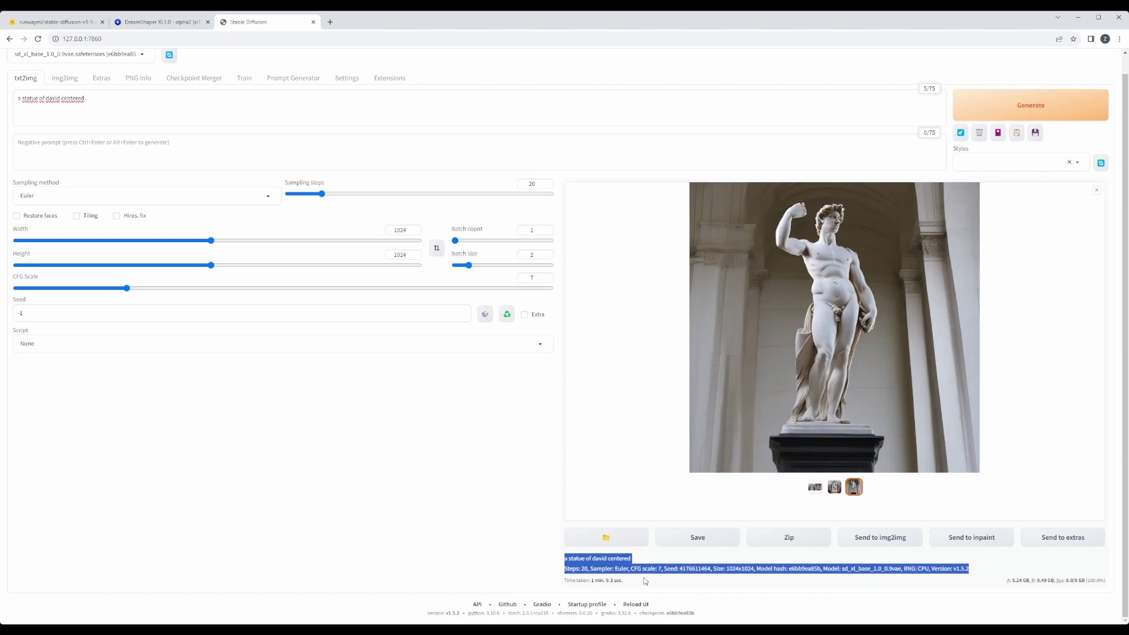
drag(626, 581, 564, 582)
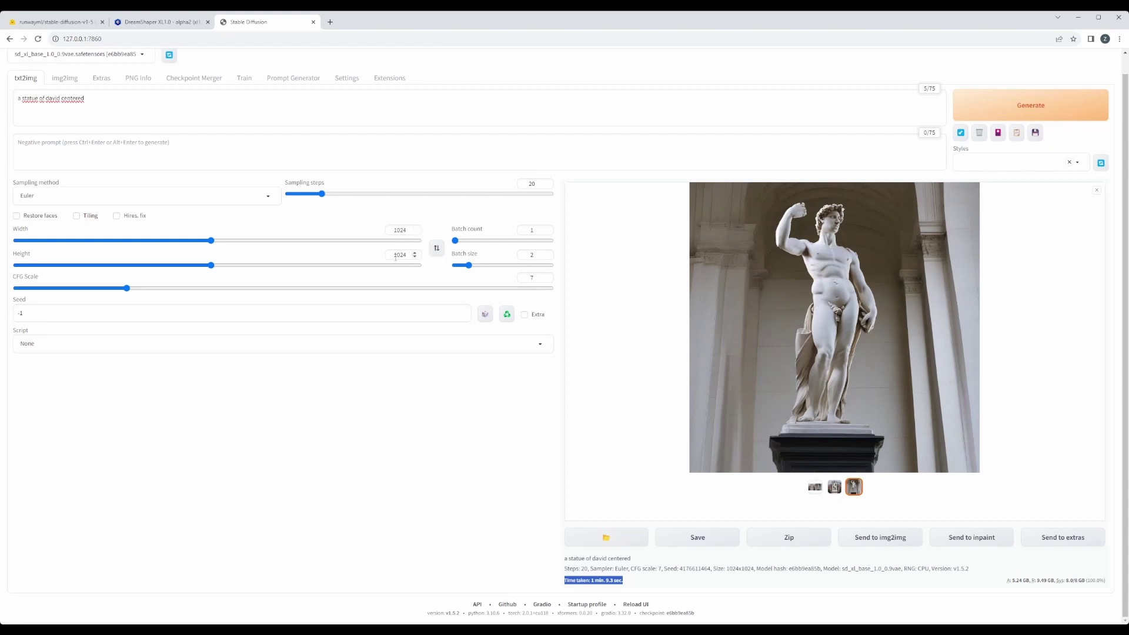
click(834, 493)
click(854, 492)
click(1005, 584)
drag(1008, 580, 1031, 581)
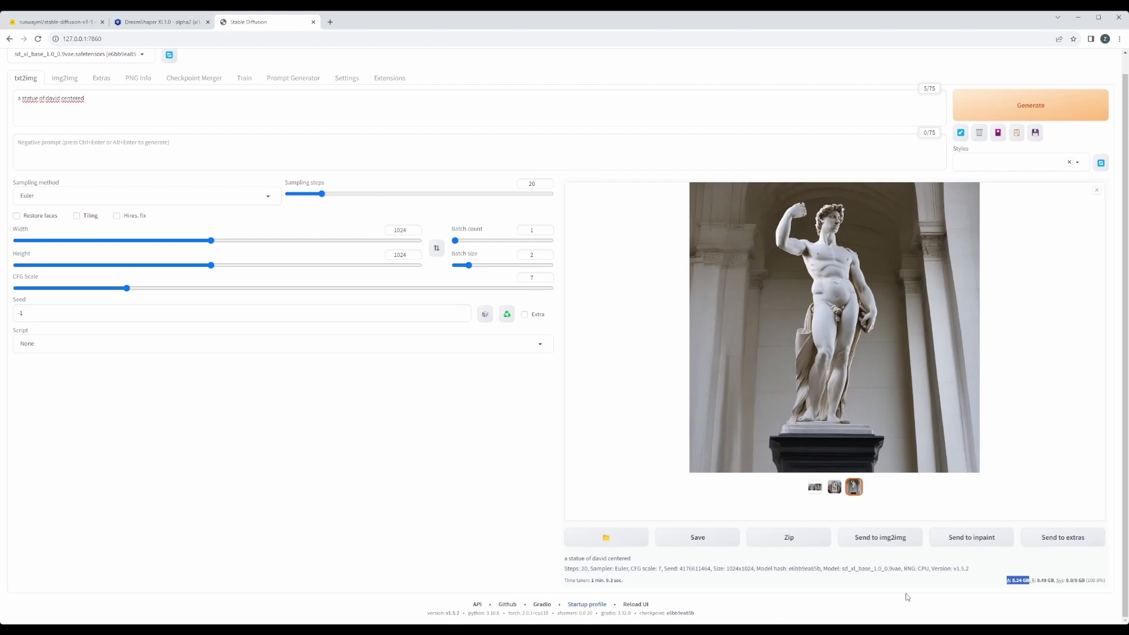
click(1006, 582)
drag(1006, 581, 1027, 581)
drag(625, 581, 591, 581)
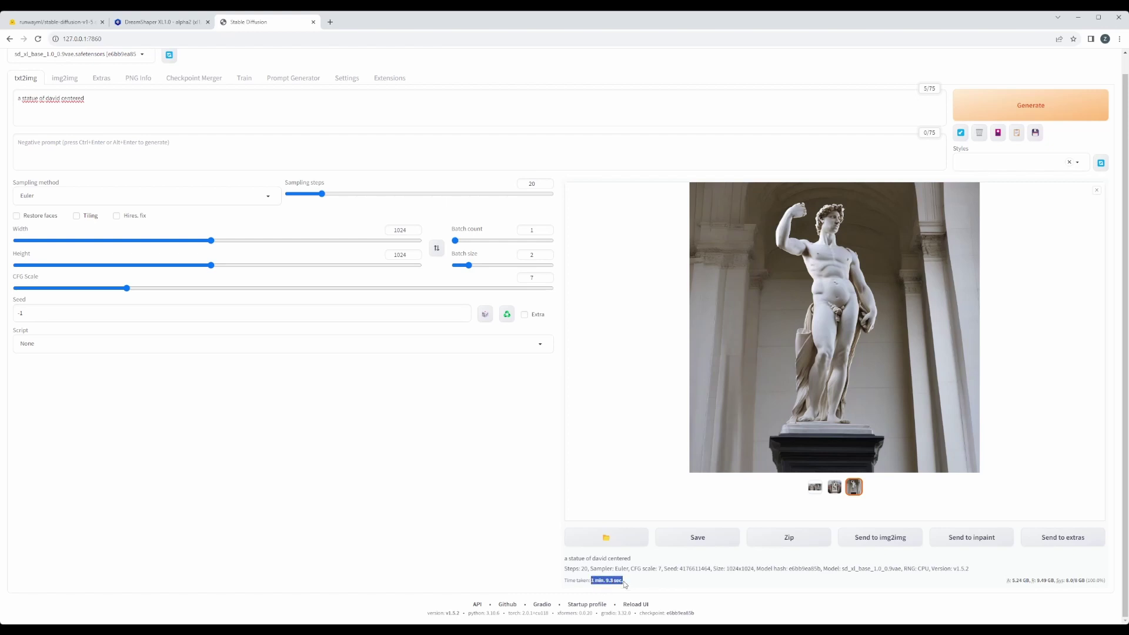